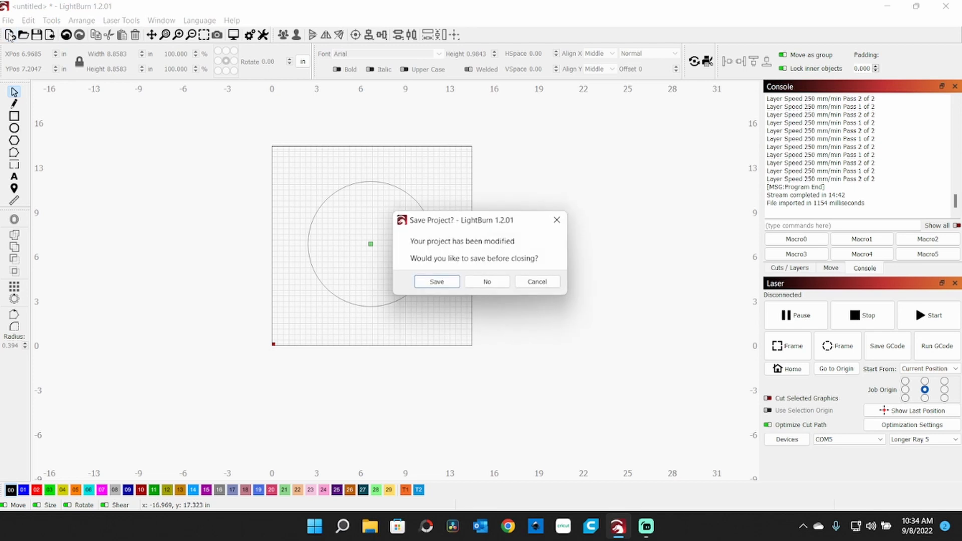
Step: Start a new project, discarding the modified one, and import the HalloweenSign8 SVG file
click(501, 288)
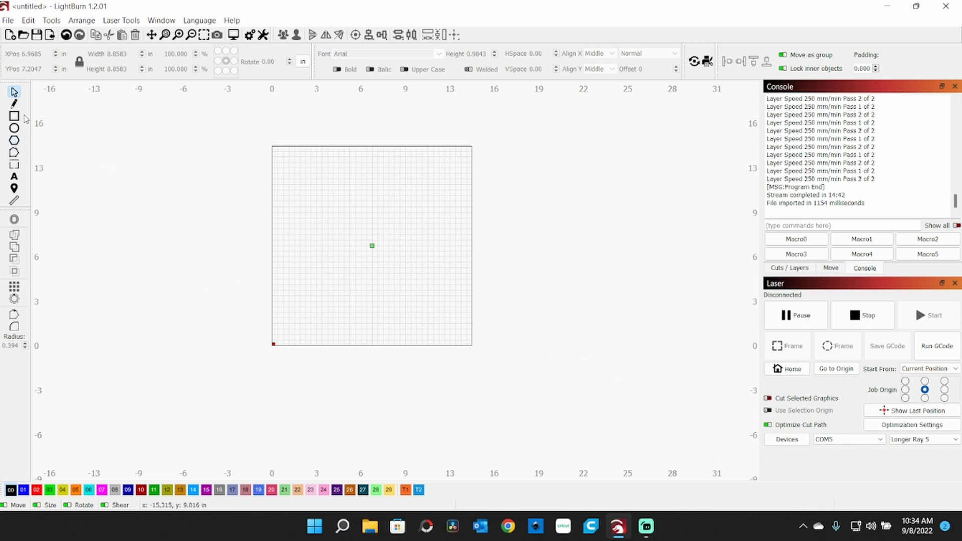
click(50, 35)
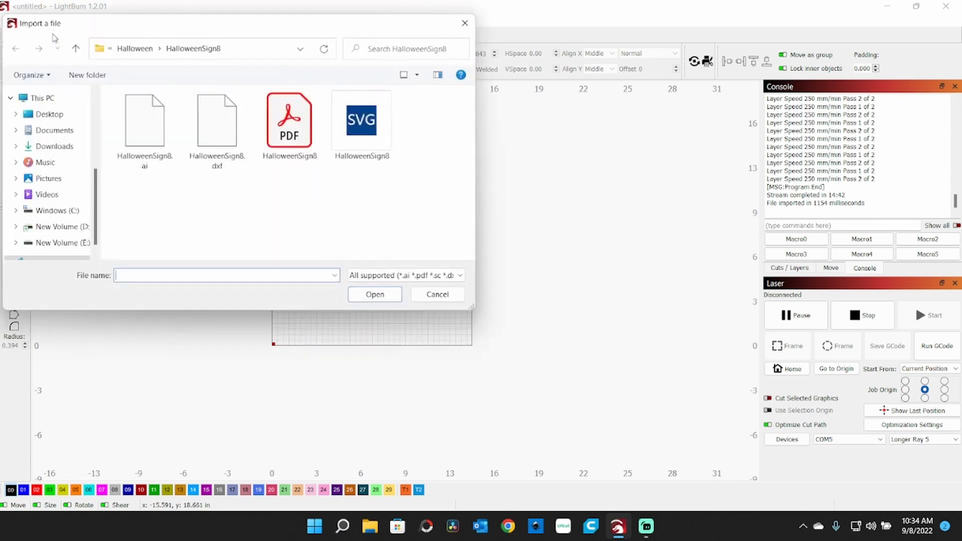
double_click(365, 132)
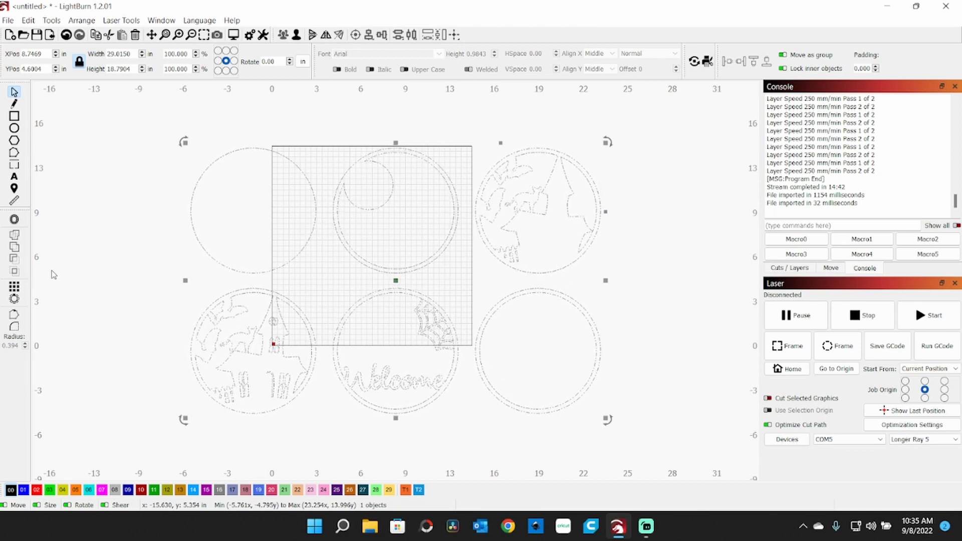
Step: Ungroup the imported six-disc design into individual objects and clear the selection
click(660, 131)
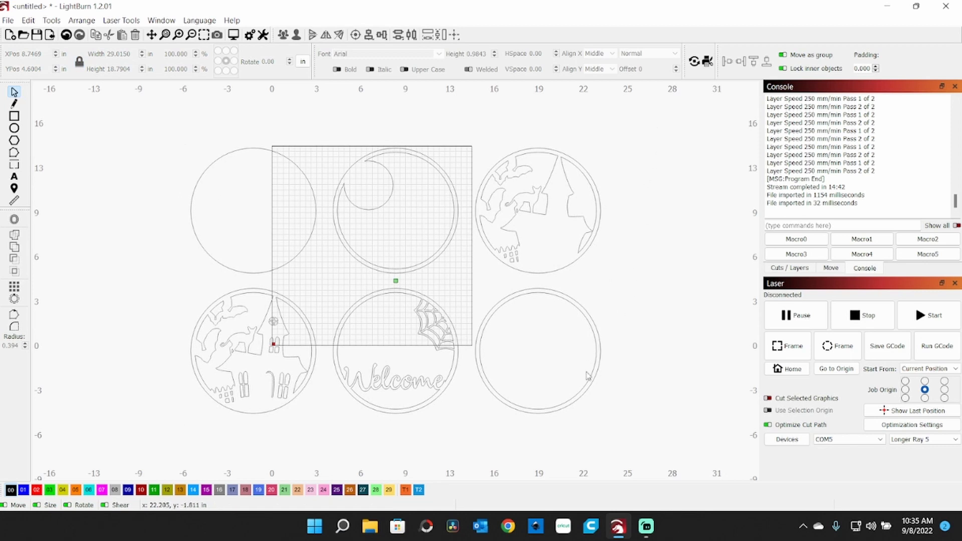
drag(627, 130, 327, 428)
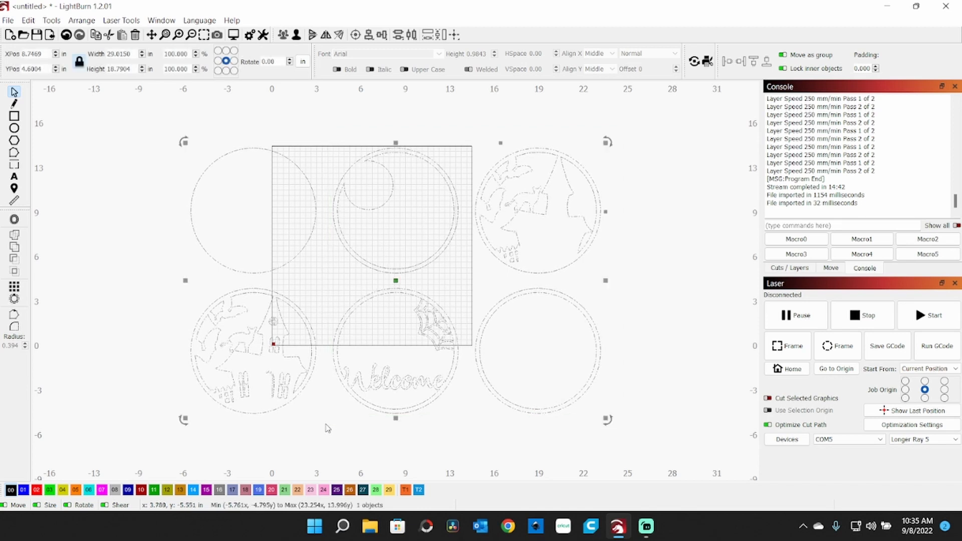
click(146, 290)
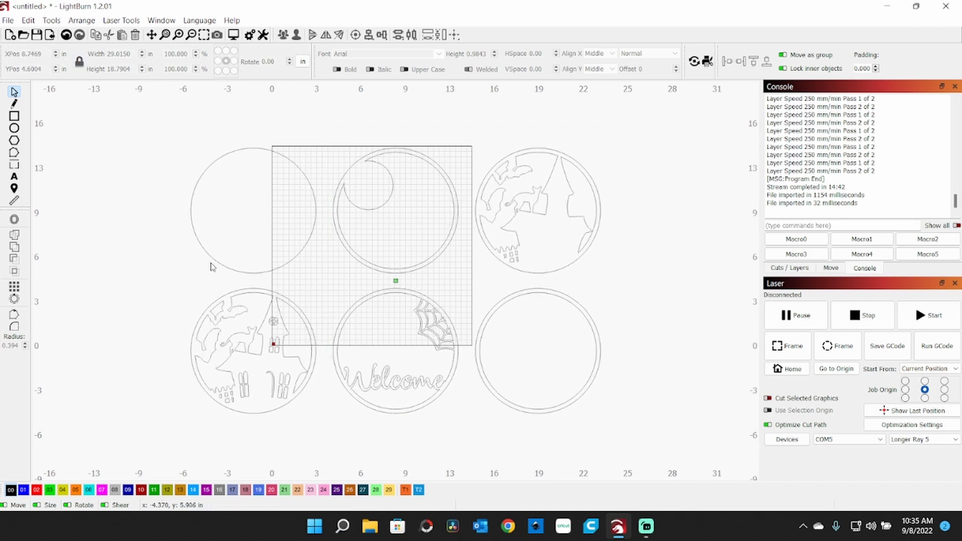
click(209, 173)
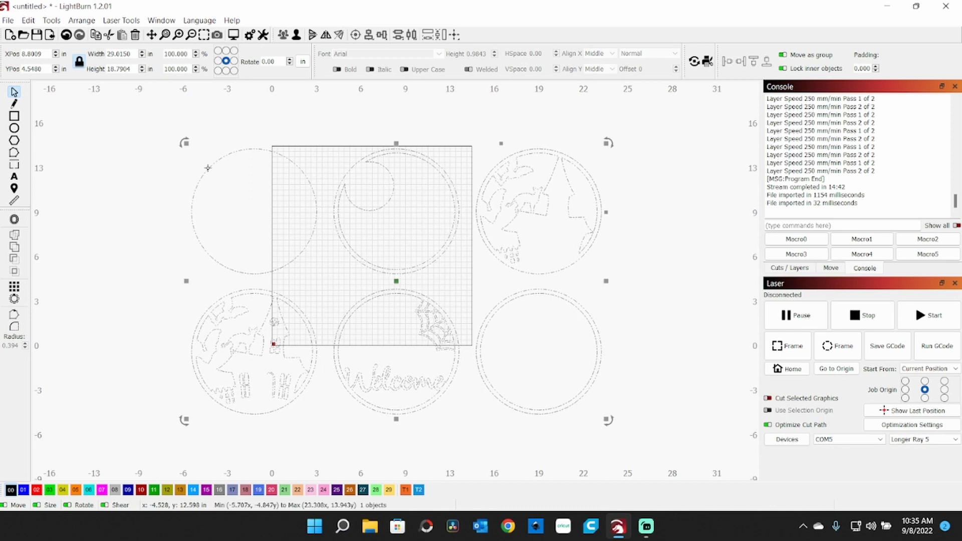
click(187, 130)
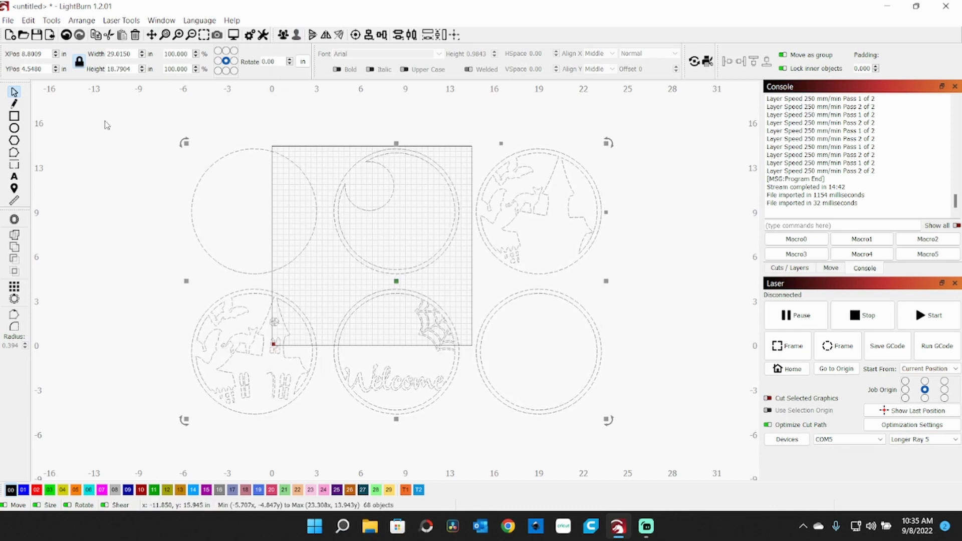
Step: Delete all the discs of the design except the plain single-outline circle
drag(650, 119, 307, 481)
right_click(307, 481)
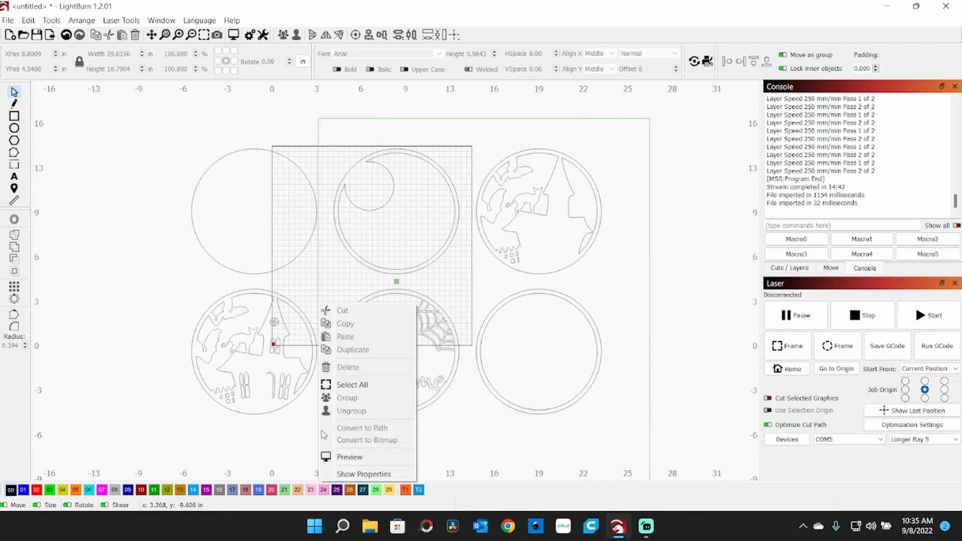
click(601, 396)
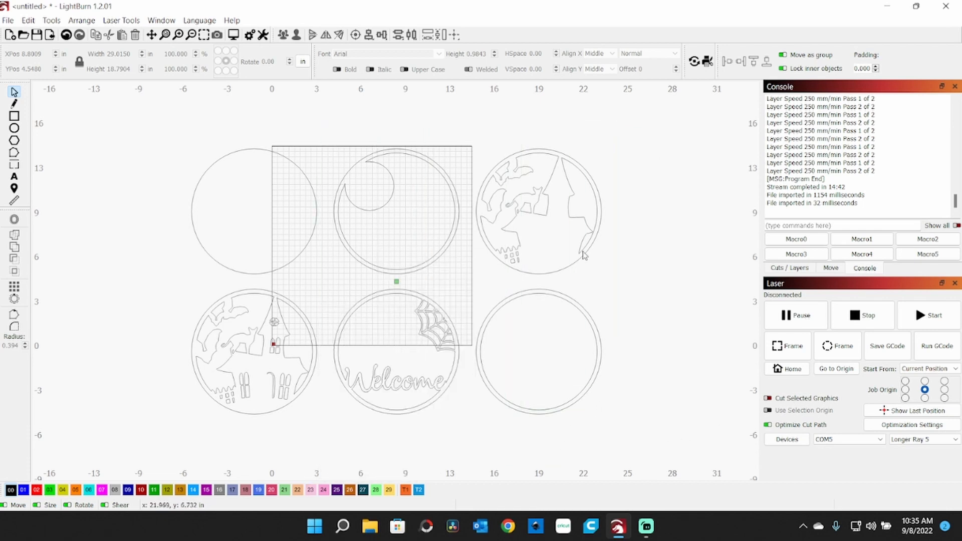
drag(631, 156, 329, 445)
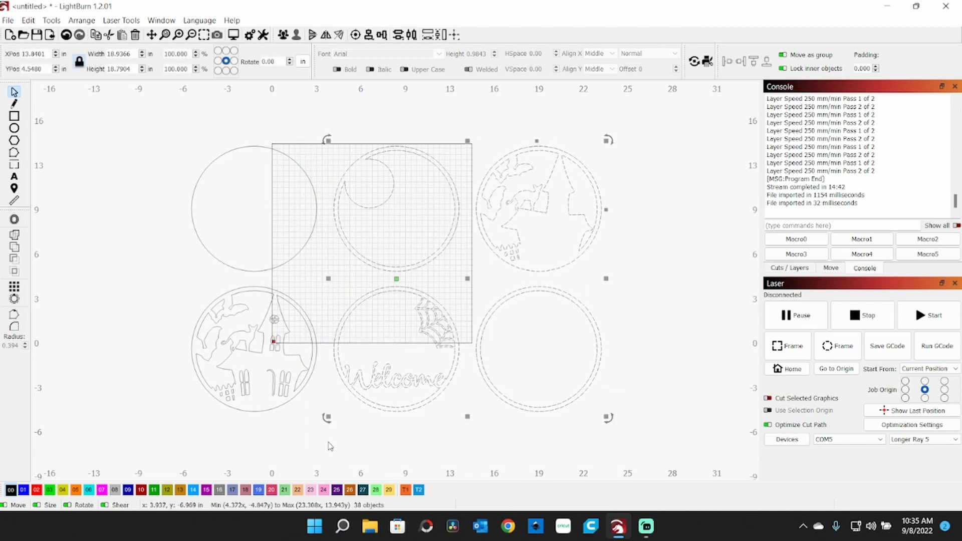
key(Delete)
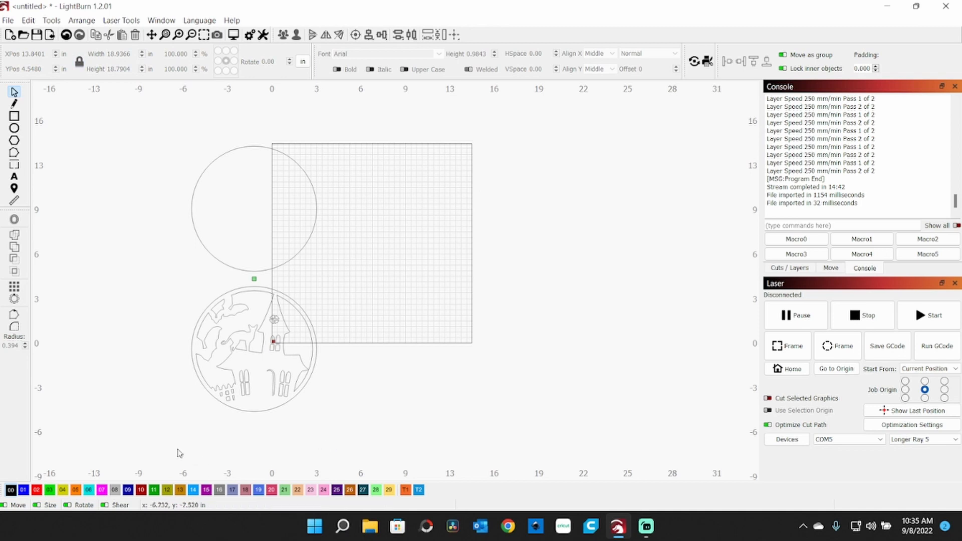
drag(191, 433, 318, 284)
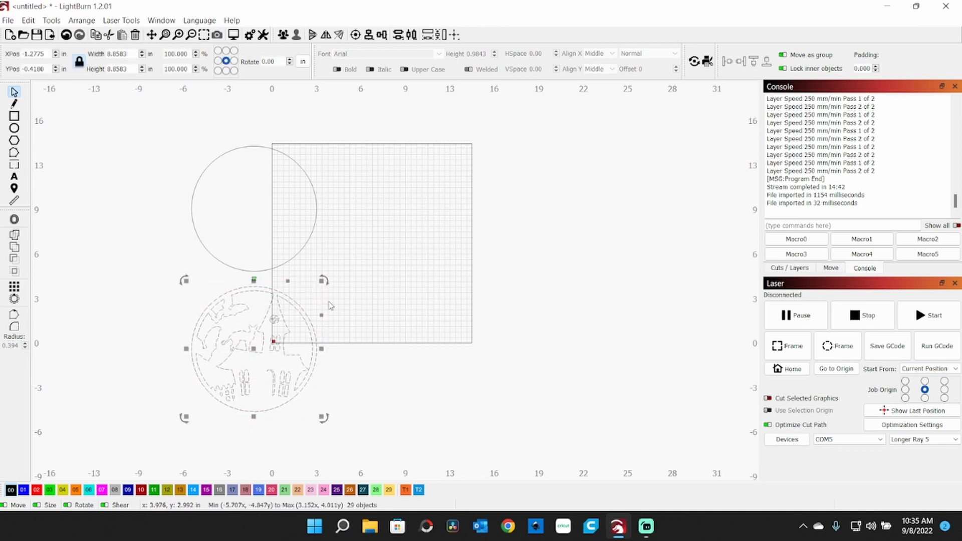
key(Delete)
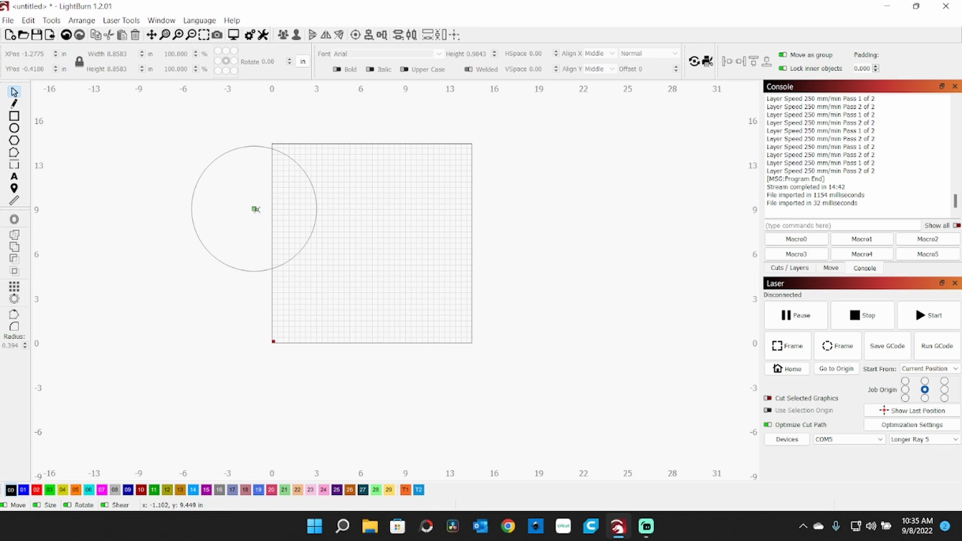
Step: Move the plain circle to about the middle of the work area and save the project as "layer 1"
click(193, 197)
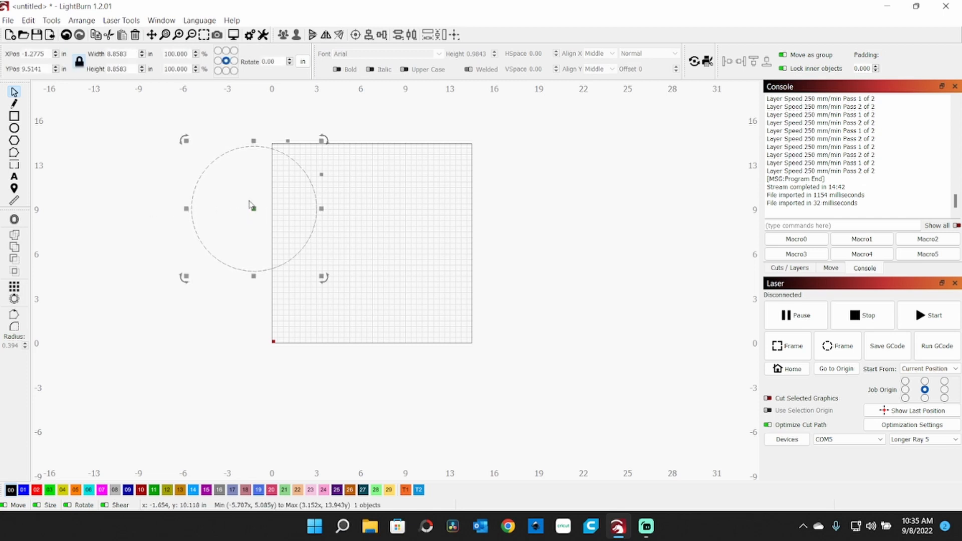
drag(252, 209, 375, 245)
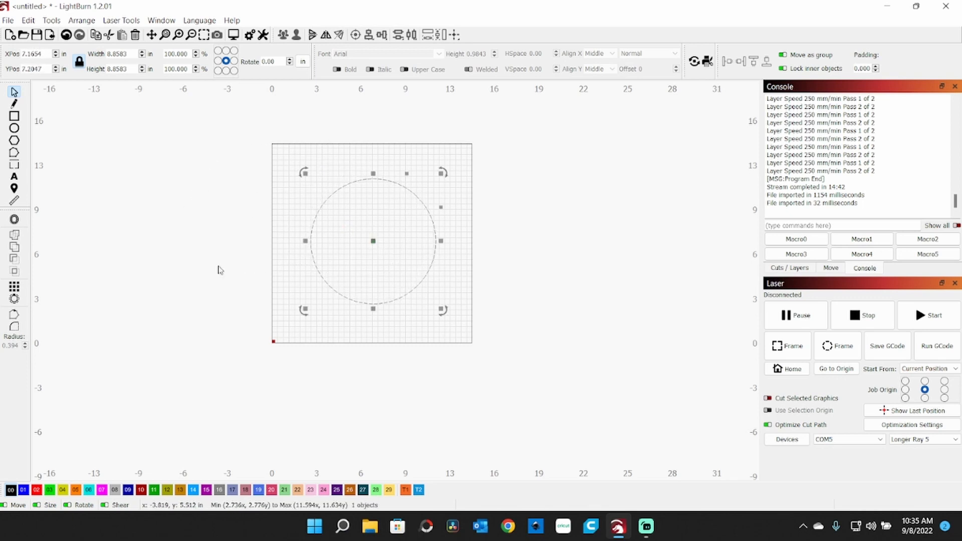
click(125, 266)
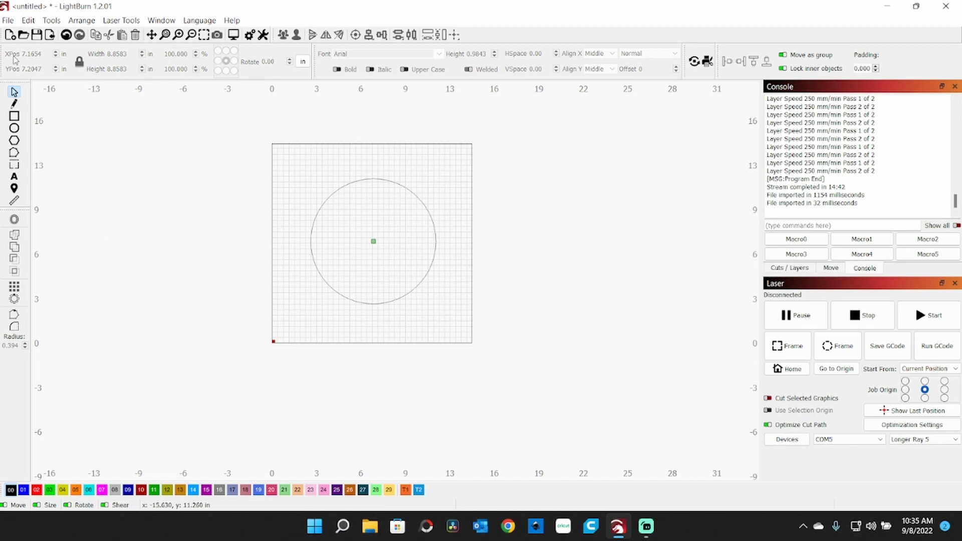
key(ctrl+s)
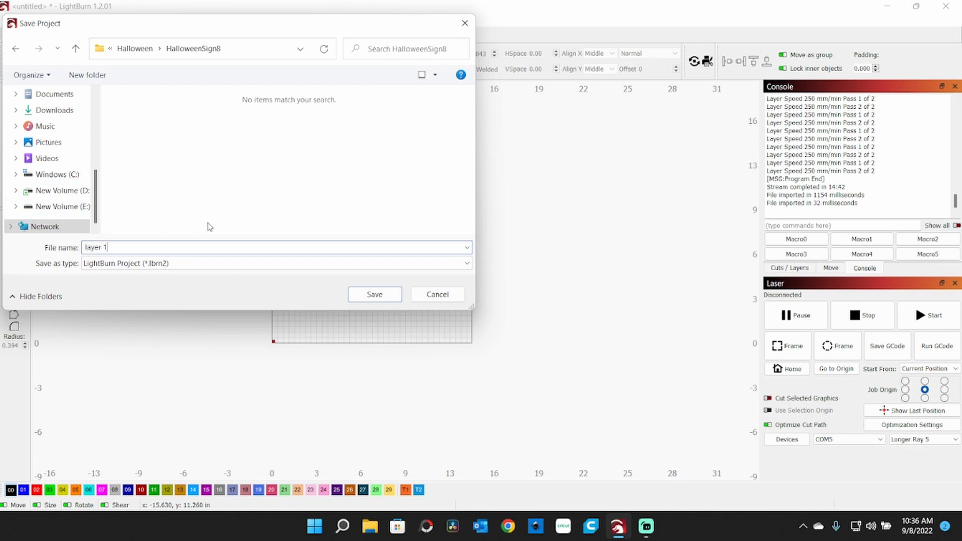
click(373, 294)
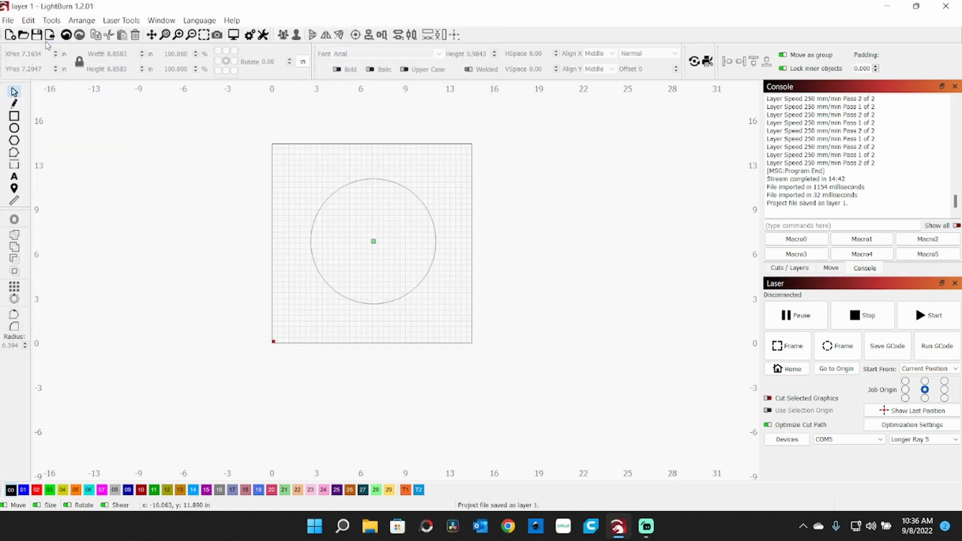
Step: Start another new project and import the HalloweenSign8 SVG file into it
click(9, 36)
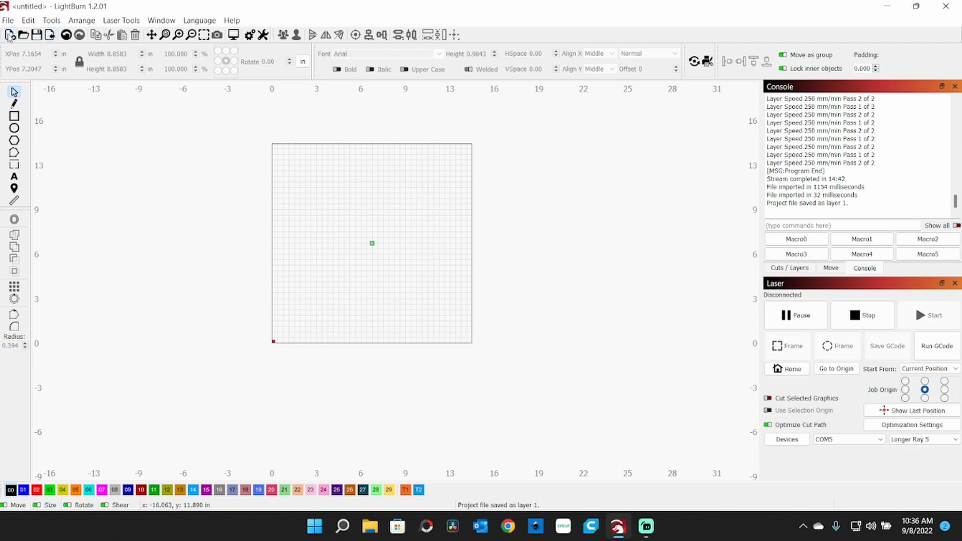
click(49, 34)
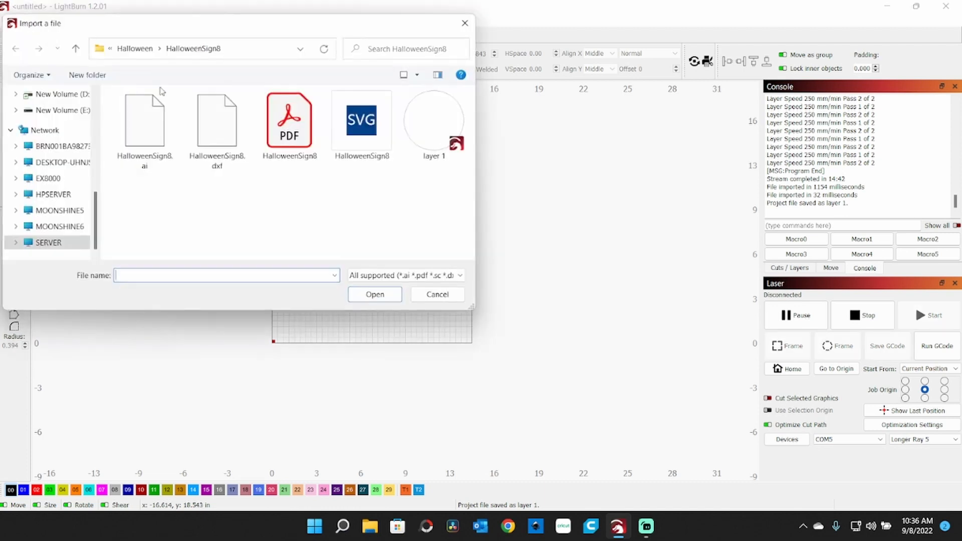
double_click(368, 119)
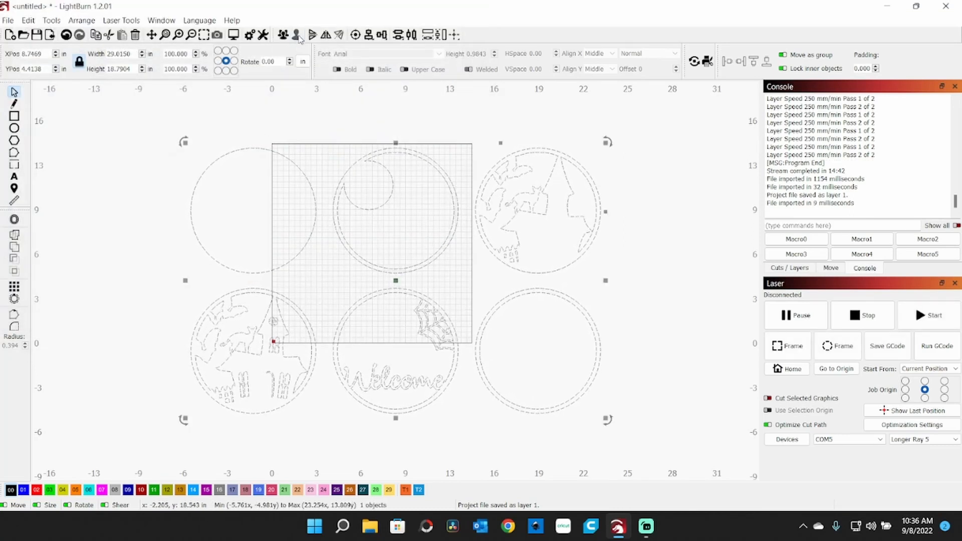
Step: Ungroup the design and delete everything except the haunted-house disc with the window cutouts
drag(668, 126, 329, 468)
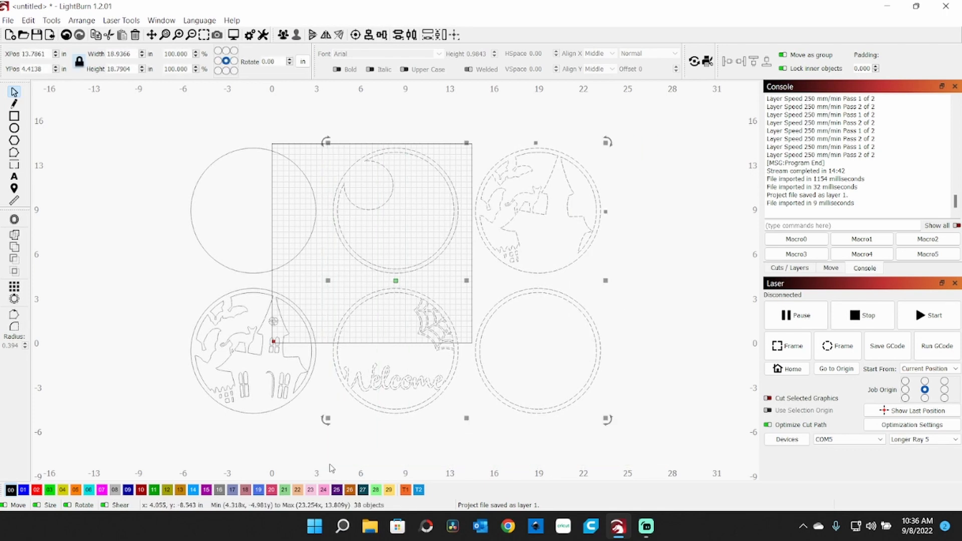
key(Delete)
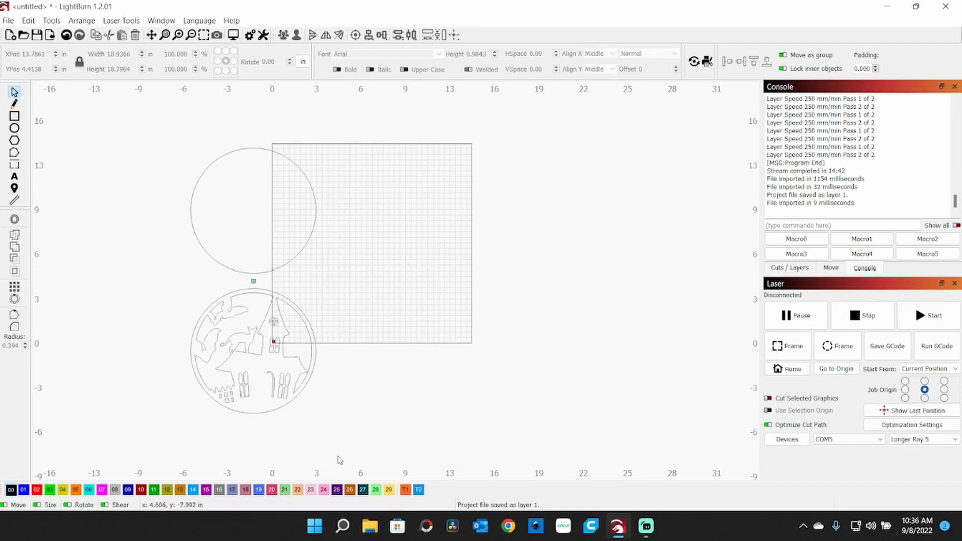
click(206, 177)
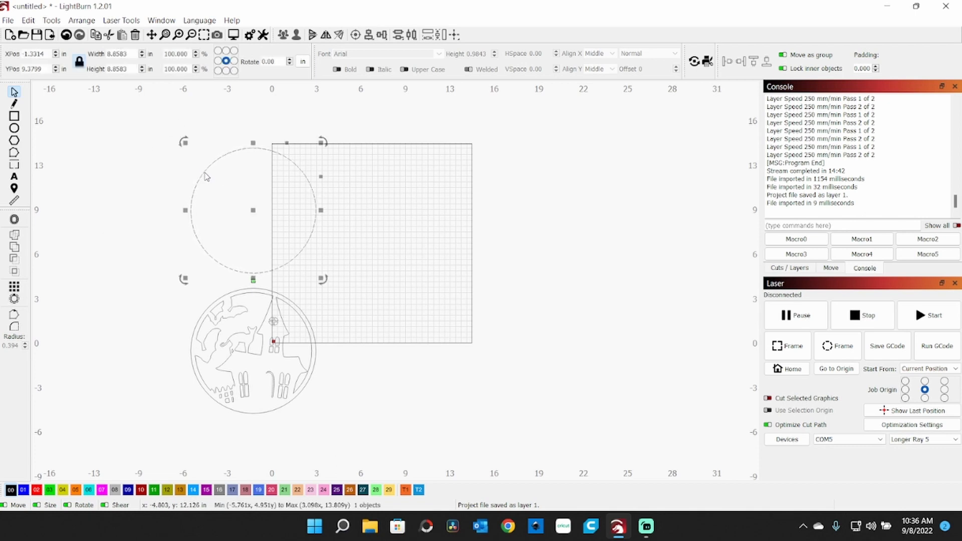
key(Delete)
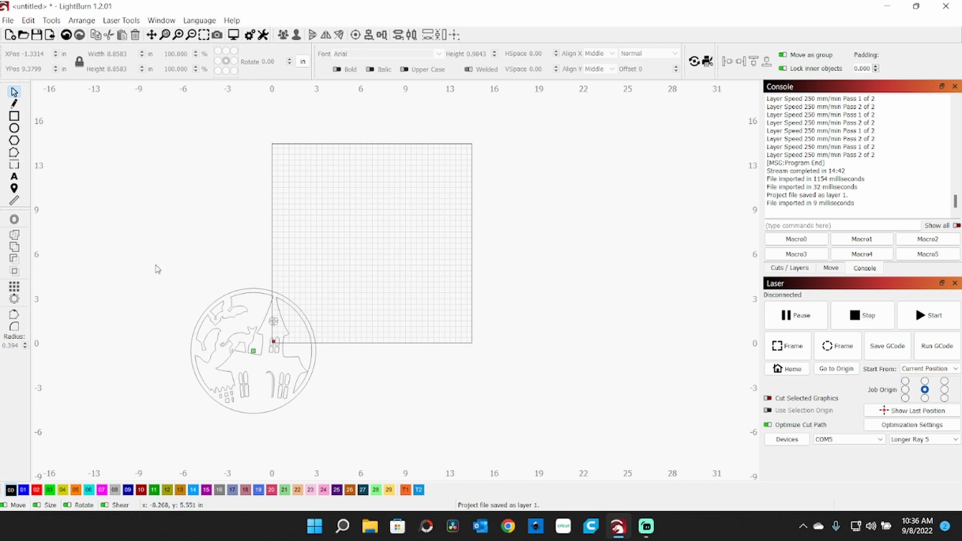
Step: Group all parts of the haunted-house disc and move it to about the middle of the work area
drag(153, 279, 359, 425)
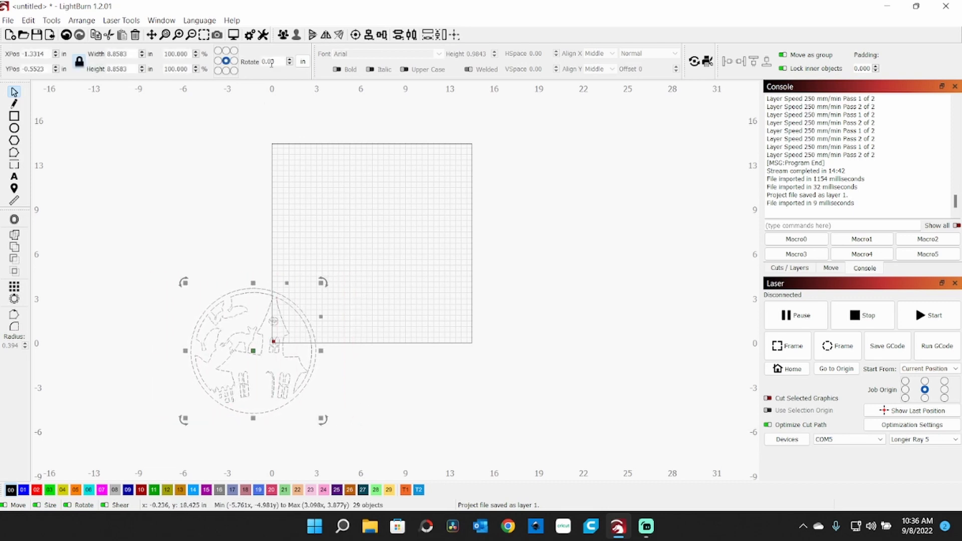
click(283, 35)
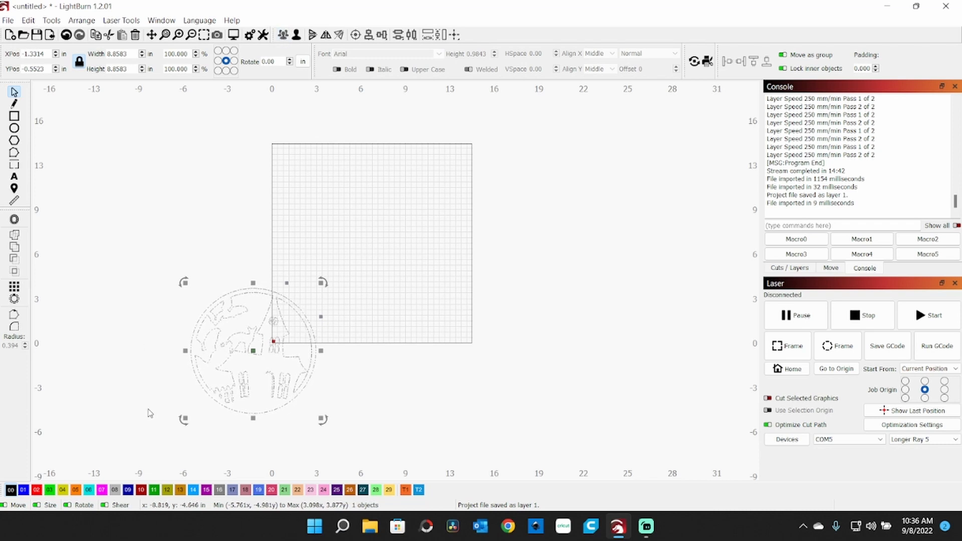
drag(254, 351, 372, 245)
click(91, 288)
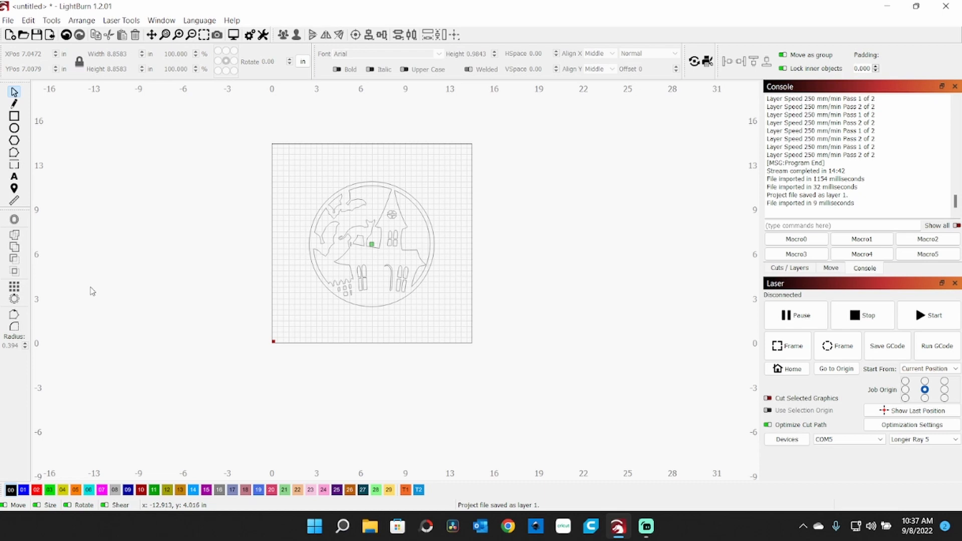
Step: Save the haunted-house disc project as "layer 2" in the HalloweenSign8 folder
click(36, 35)
text(layer)
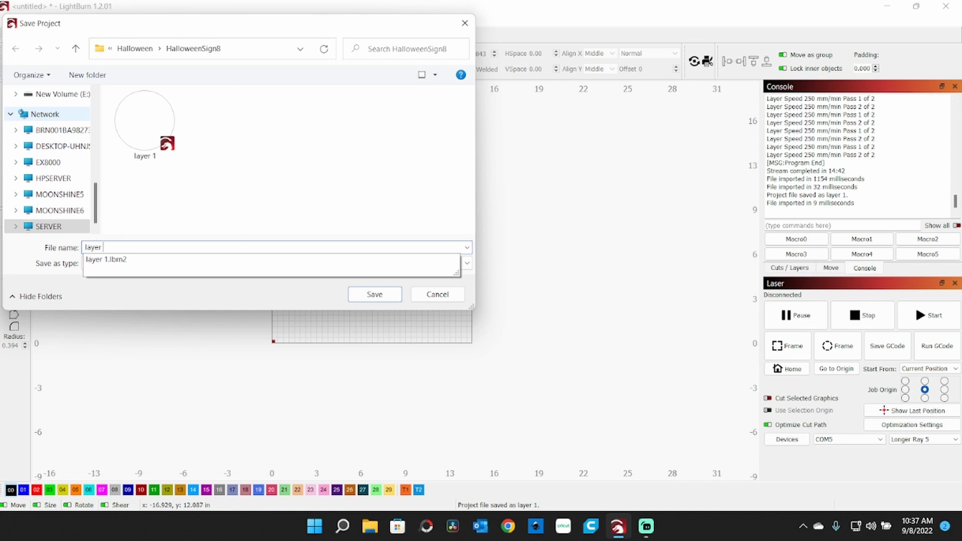
text( 2)
key(Return)
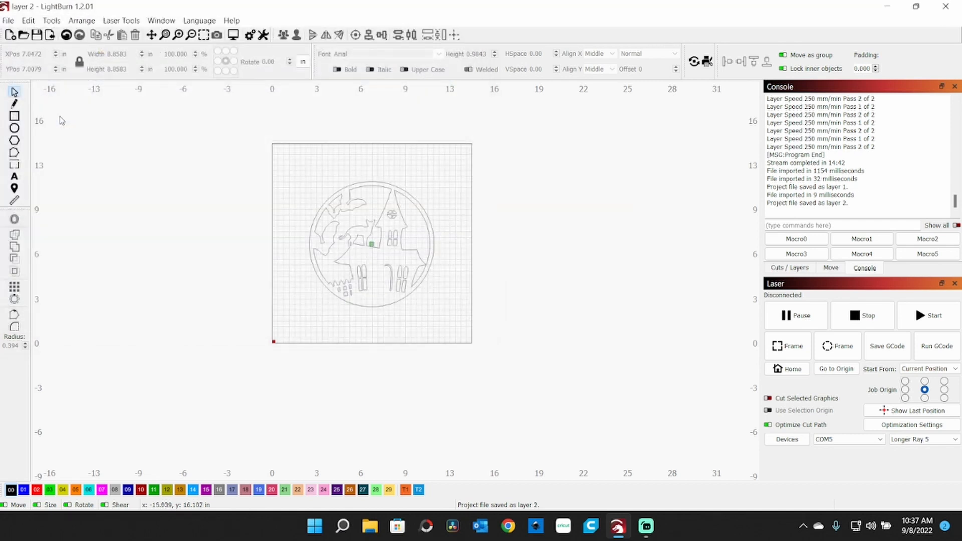
Step: Start a third new project and import the HalloweenSign8 SVG file again
click(10, 34)
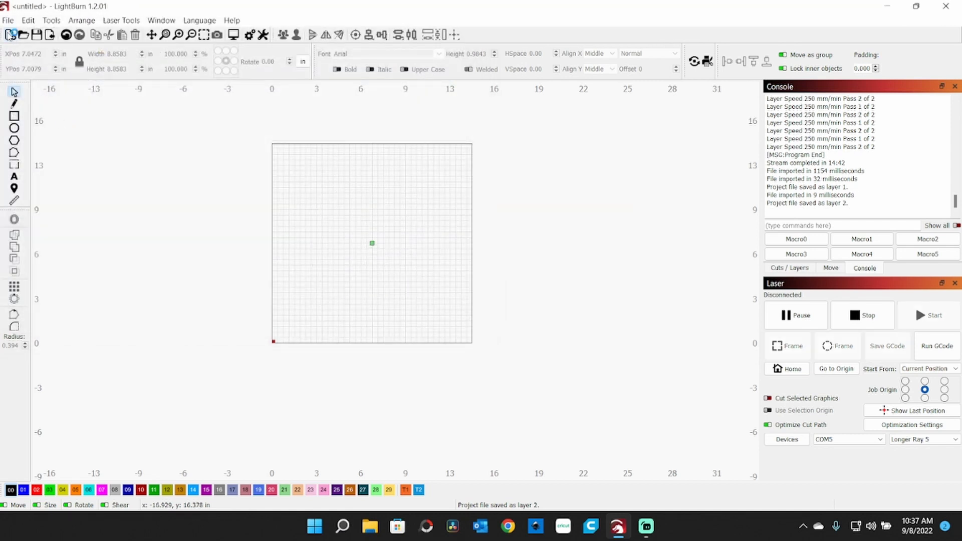
click(48, 35)
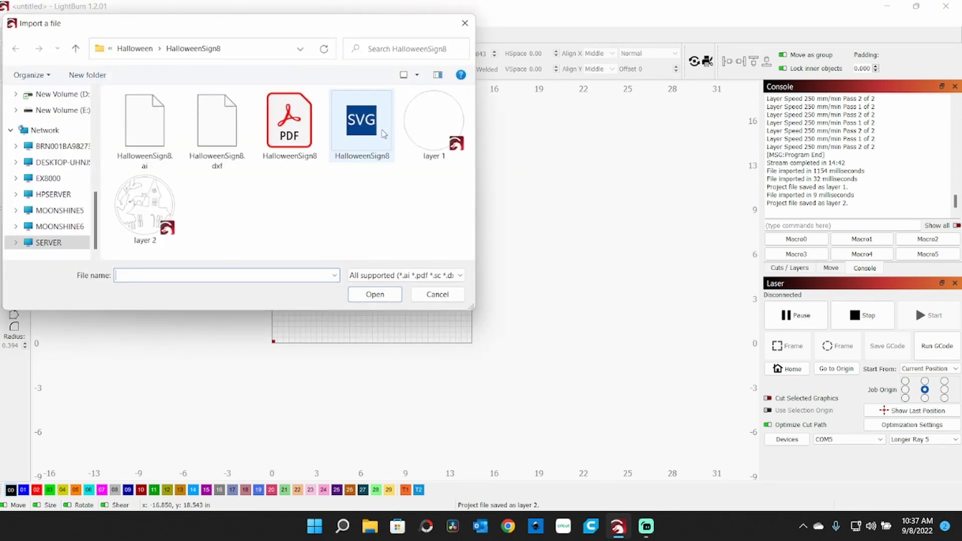
double_click(384, 134)
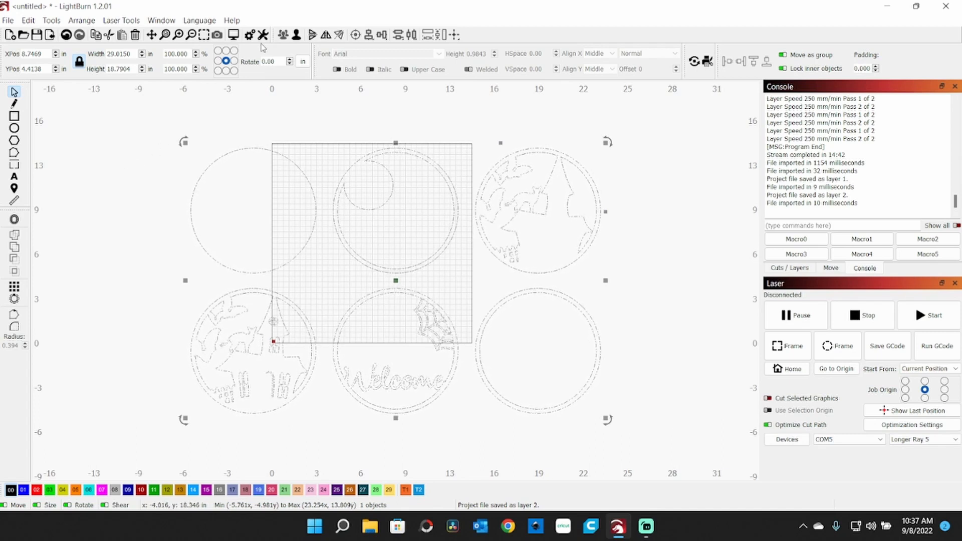
Step: Ungroup the imported design and delete every disc except the double-ring disc with the crescent moon cutout
click(296, 35)
drag(112, 115, 327, 429)
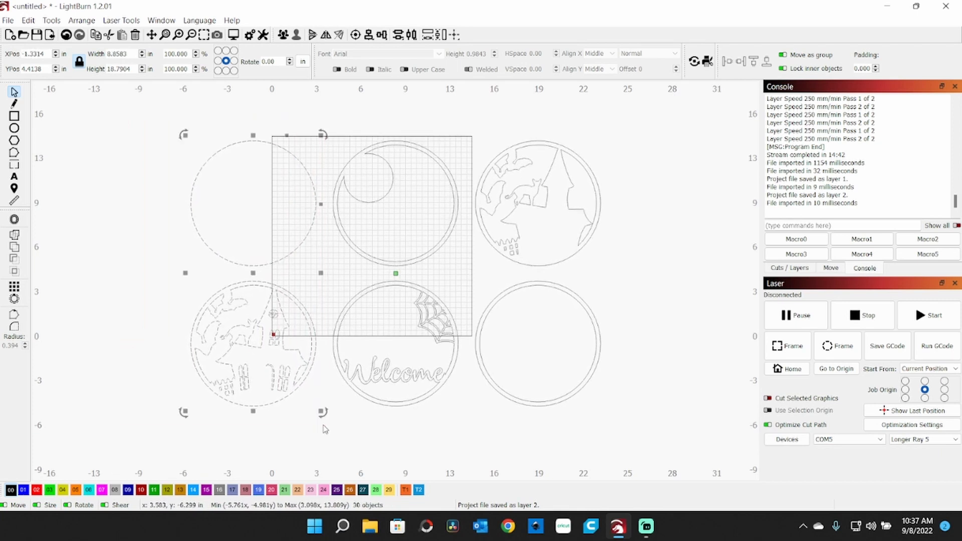
key(Delete)
drag(656, 135, 496, 372)
right_click(496, 372)
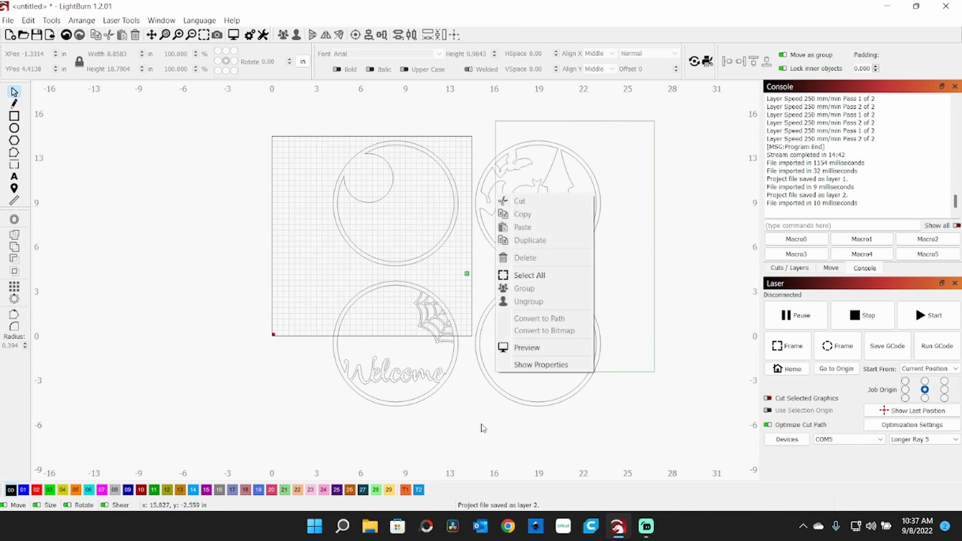
click(702, 146)
drag(628, 135, 471, 425)
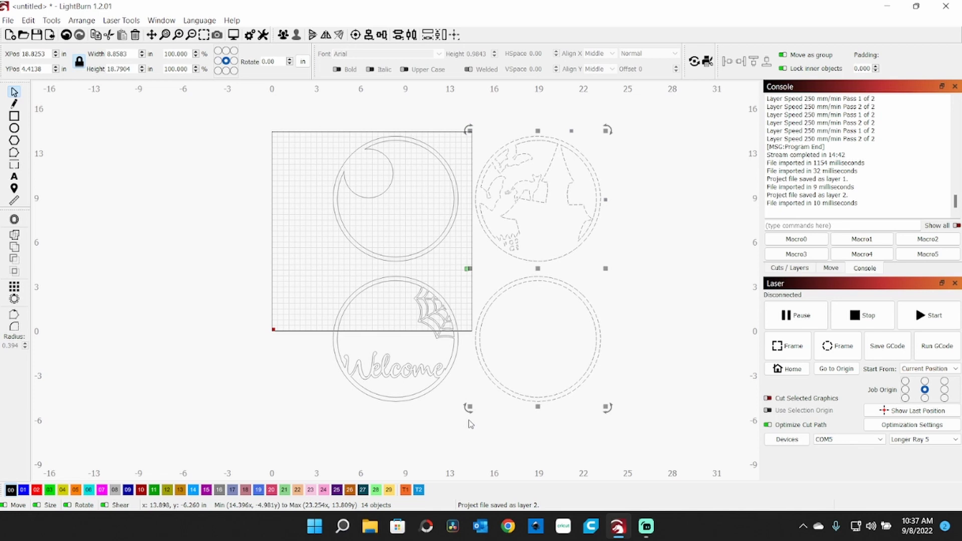
key(Delete)
drag(489, 419, 295, 277)
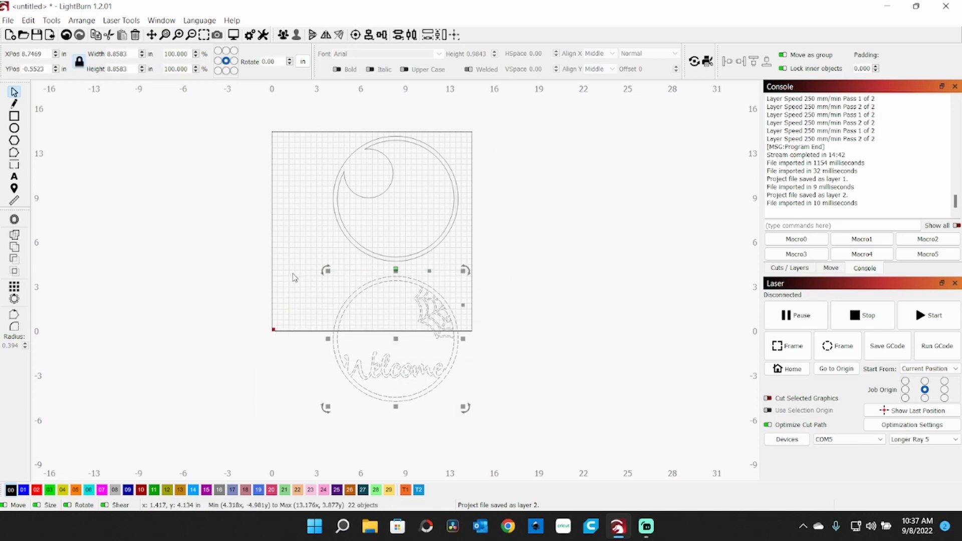
key(Delete)
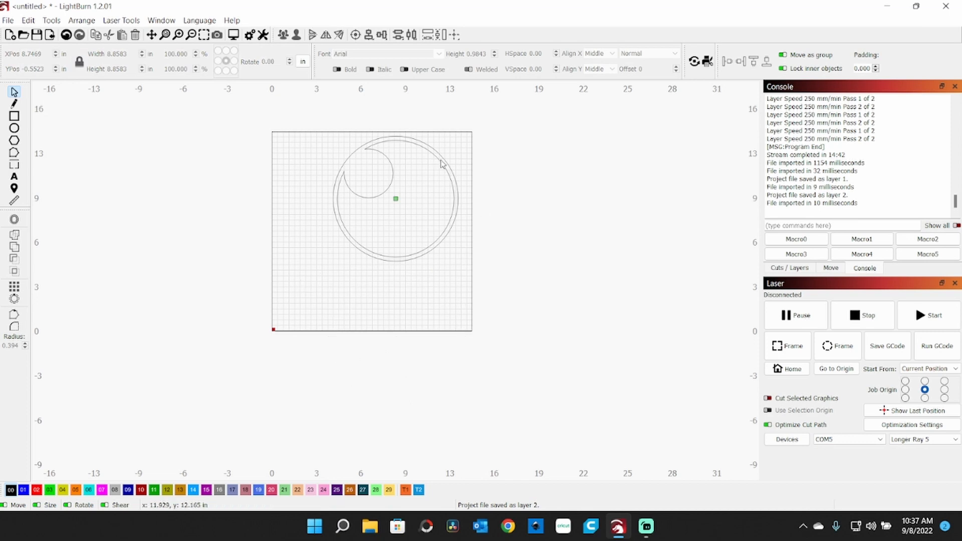
Step: Group all parts of the moon disc and move it to the middle of the work area, at about X 7.05, Y 7.56 in
drag(504, 121, 269, 302)
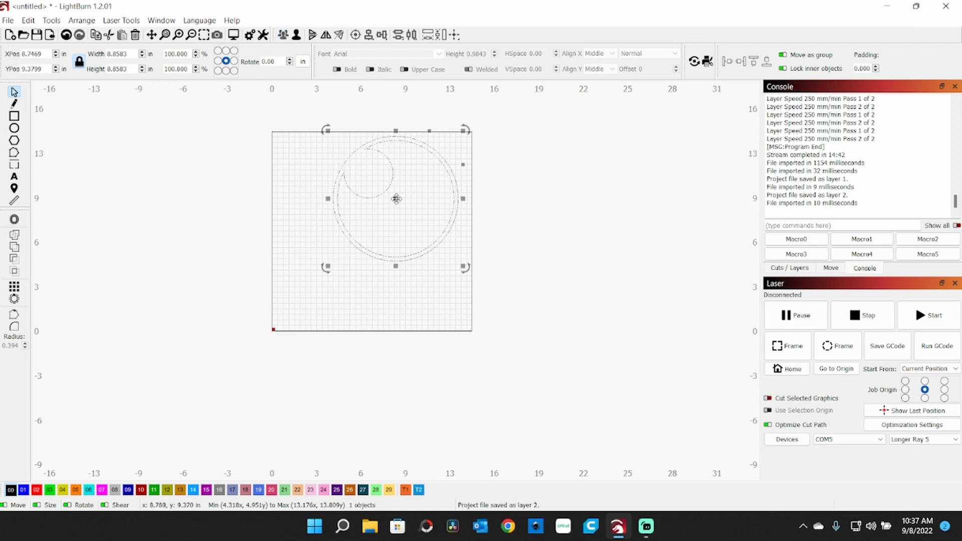
drag(396, 198, 367, 224)
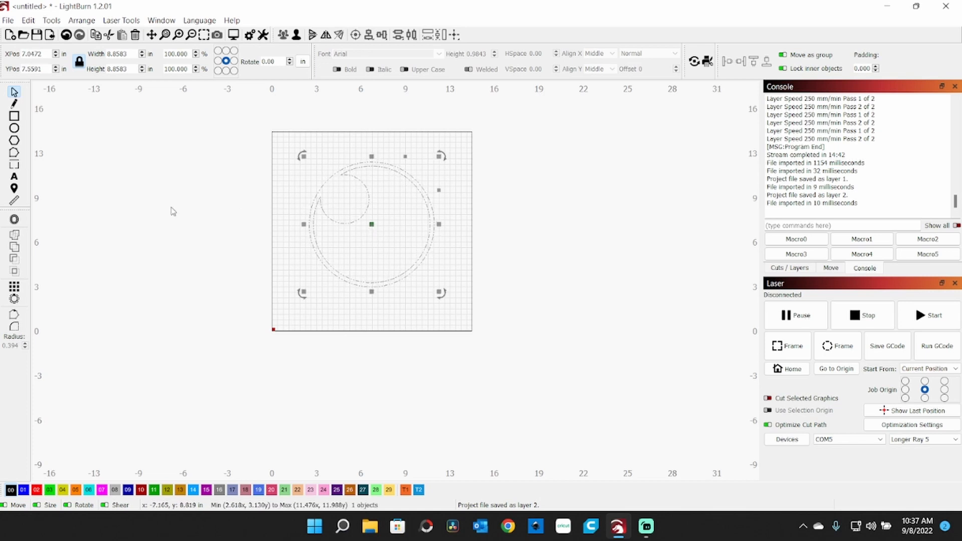
click(75, 190)
Step: Save the moon disc project as "layer 3" in the HalloweenSign8 folder
click(36, 36)
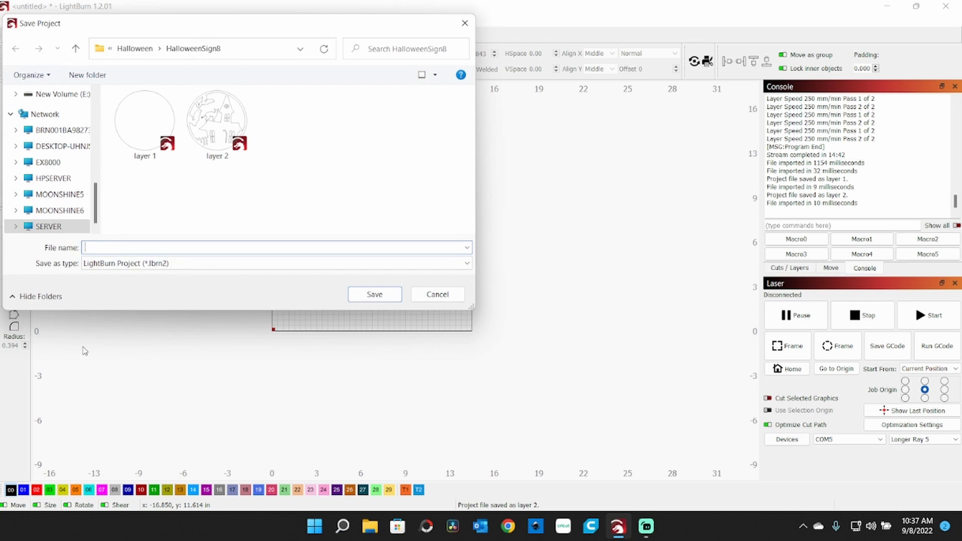
text(layer 3)
key(Return)
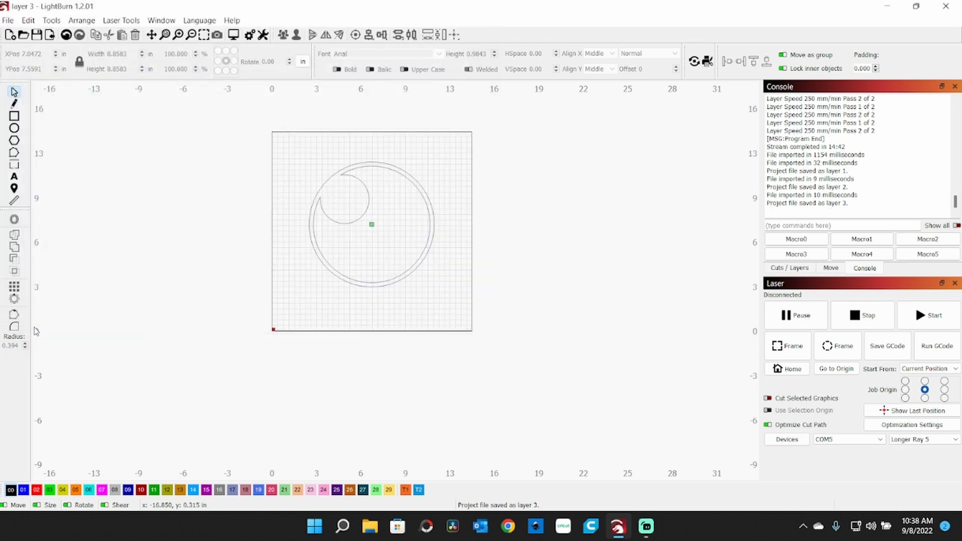
Step: Start a fourth new project and import the HalloweenSign8 SVG file again
click(11, 35)
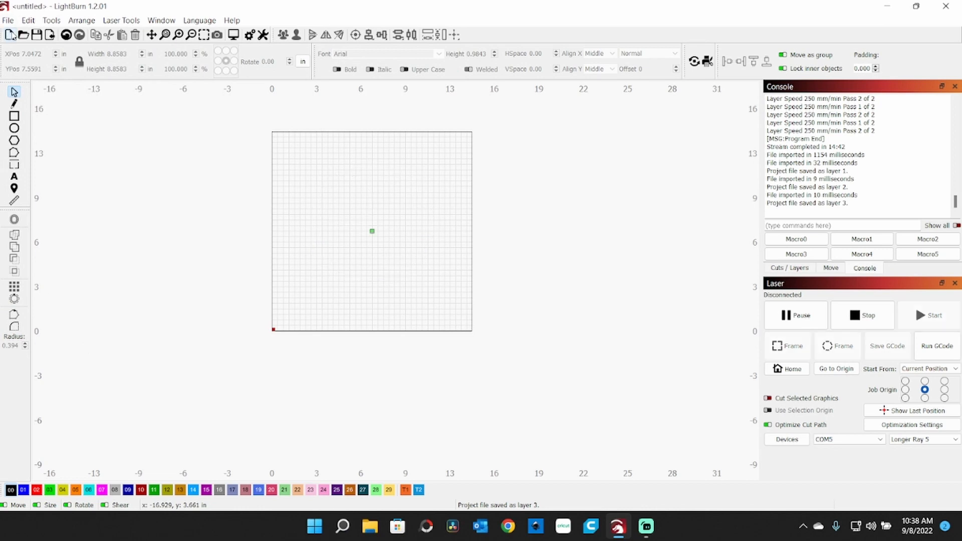
click(50, 36)
click(362, 120)
double_click(362, 121)
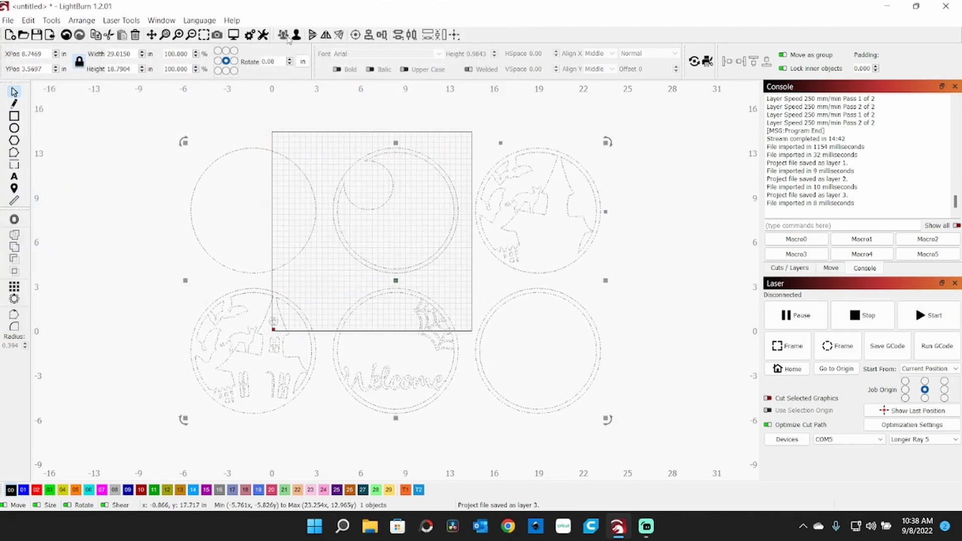
Step: Ungroup the design and delete every disc except the Welcome disc with the spider web
drag(114, 114, 284, 414)
drag(331, 427, 326, 434)
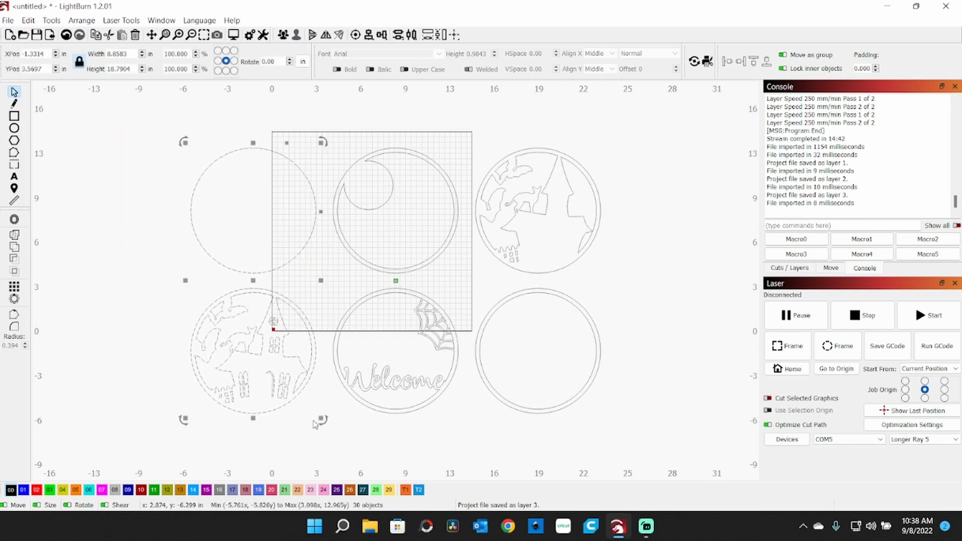
key(Delete)
drag(296, 139, 471, 454)
key(Delete)
key(Delete)
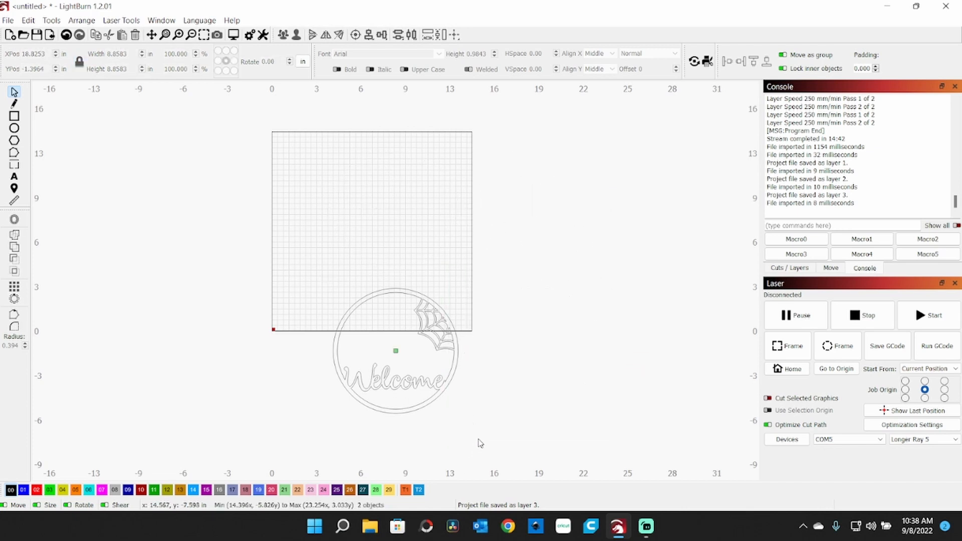
Step: Group all parts of the Welcome disc and move it to the middle of the work area, at about X 6.97, Y 7.24 in
drag(481, 437, 290, 274)
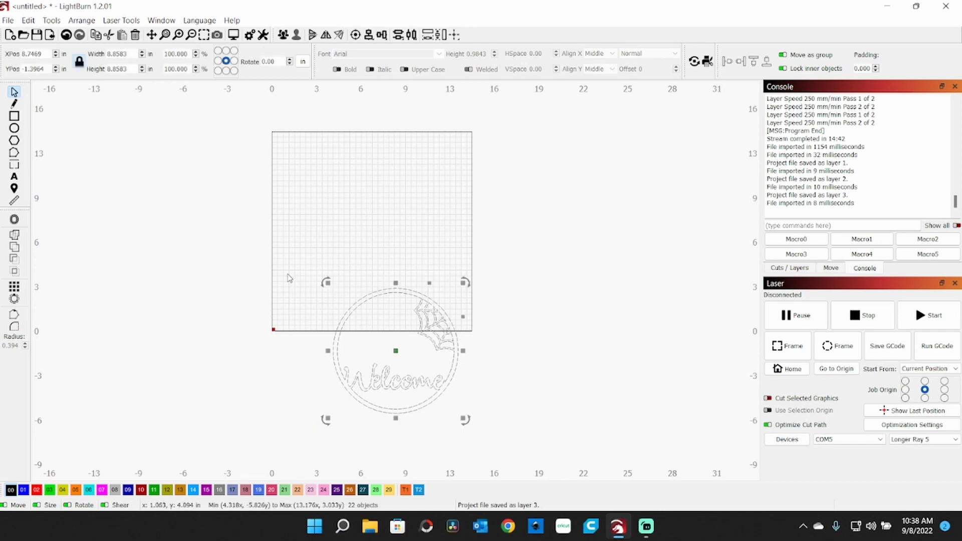
click(277, 37)
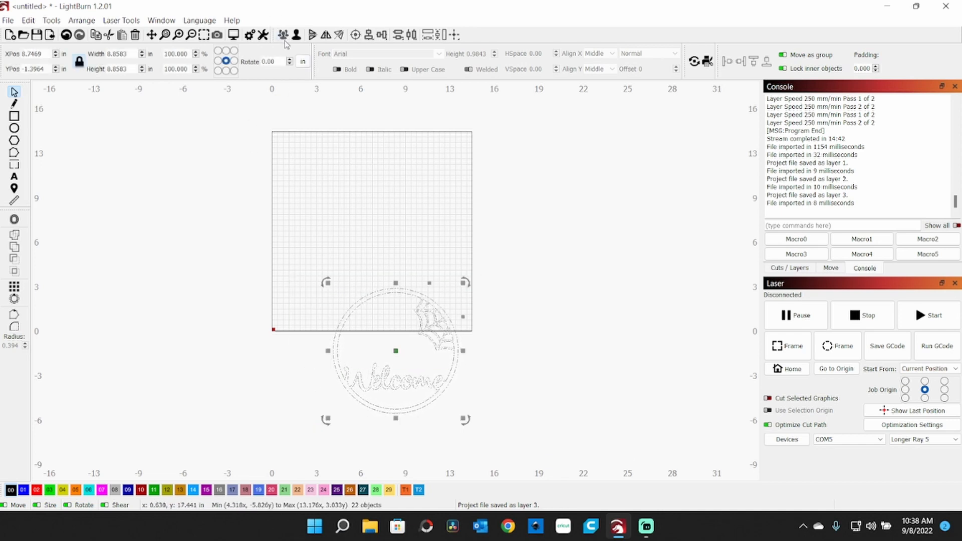
drag(397, 351, 373, 233)
click(116, 279)
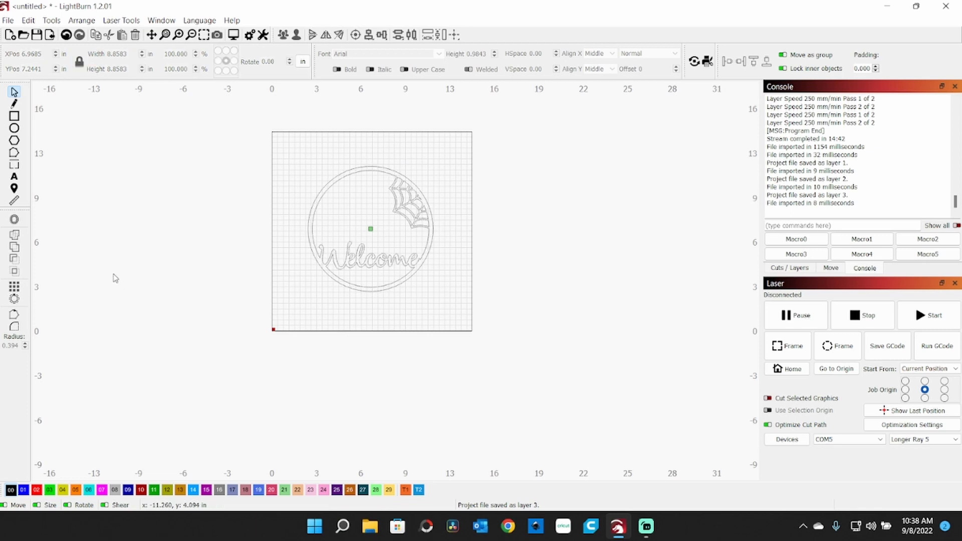
Step: Save the Welcome disc project as "layer 4"
click(35, 37)
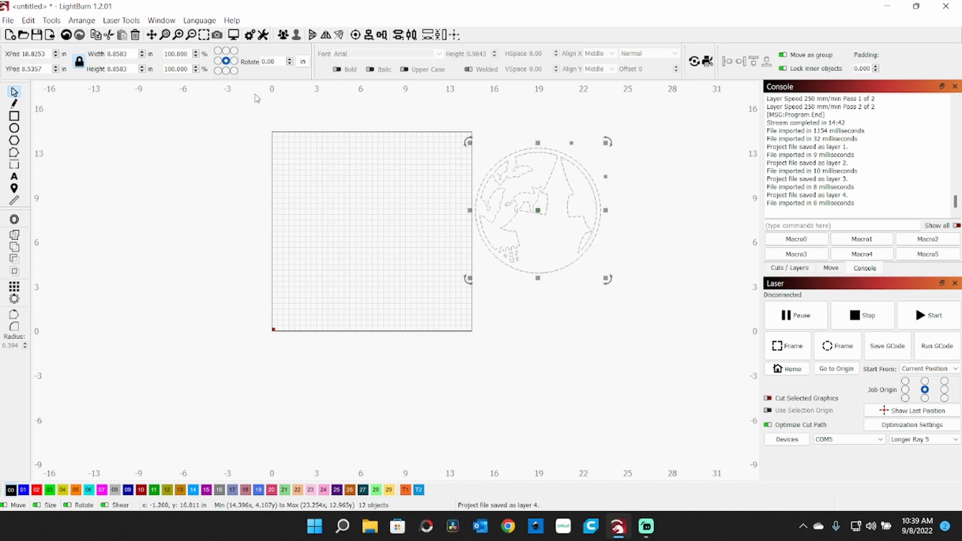
Step: Group all parts of the remaining disc with the cat, bats and castle silhouette
click(284, 36)
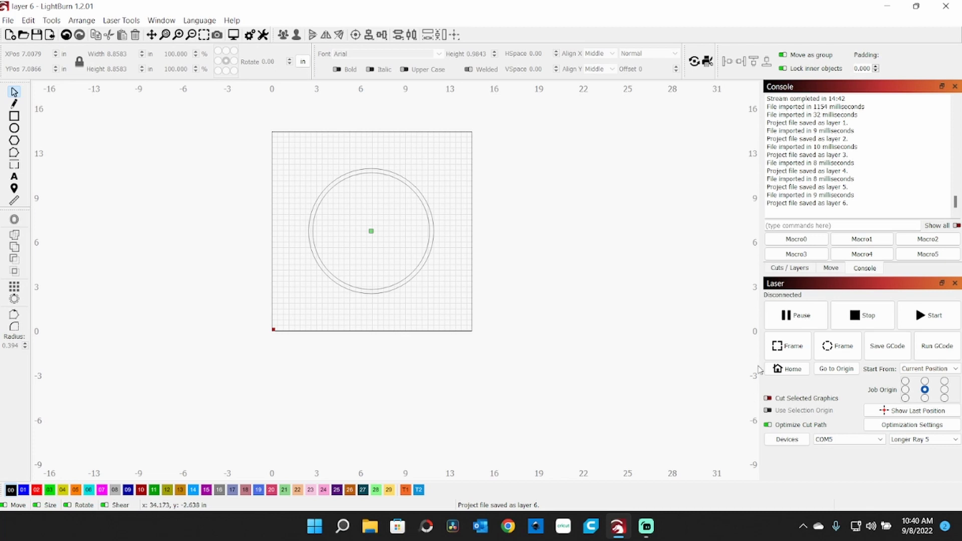
Step: Set the double-ring disc's cut layer to a speed of 250 mm/min and a maximum power of 100%
click(775, 271)
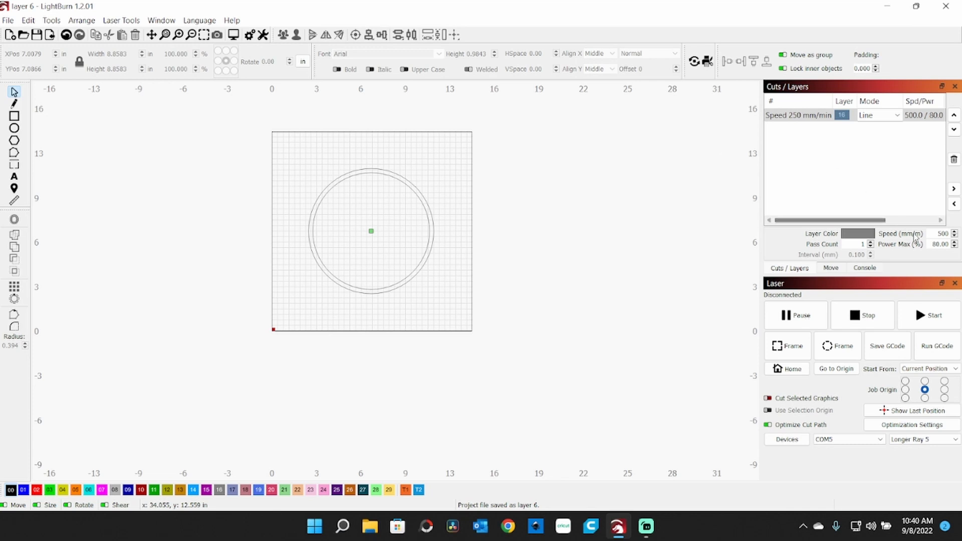
drag(939, 234, 960, 234)
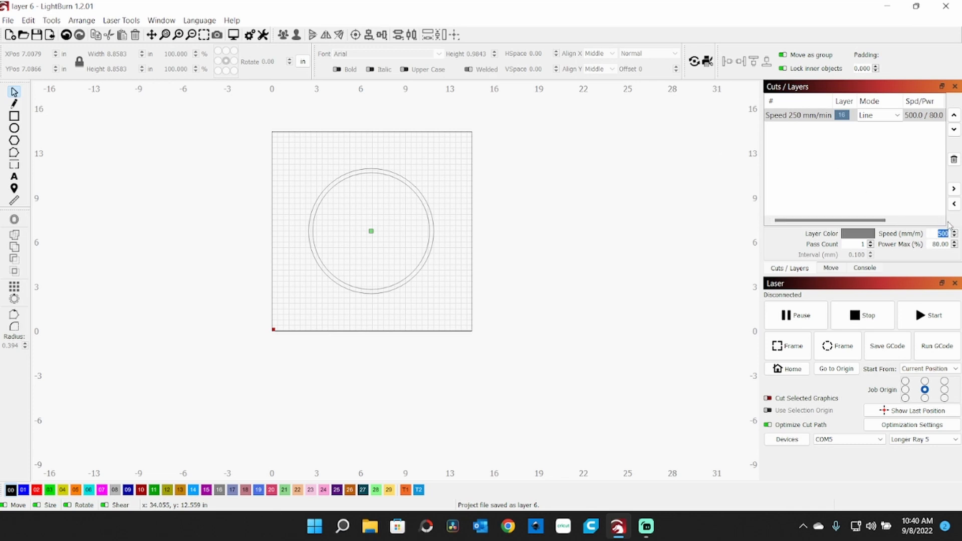
text(250)
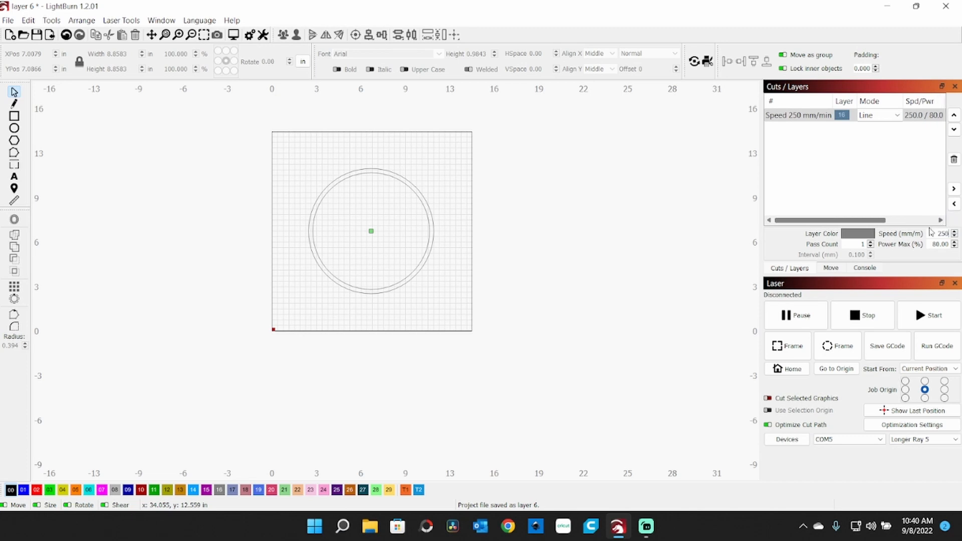
drag(930, 247, 946, 247)
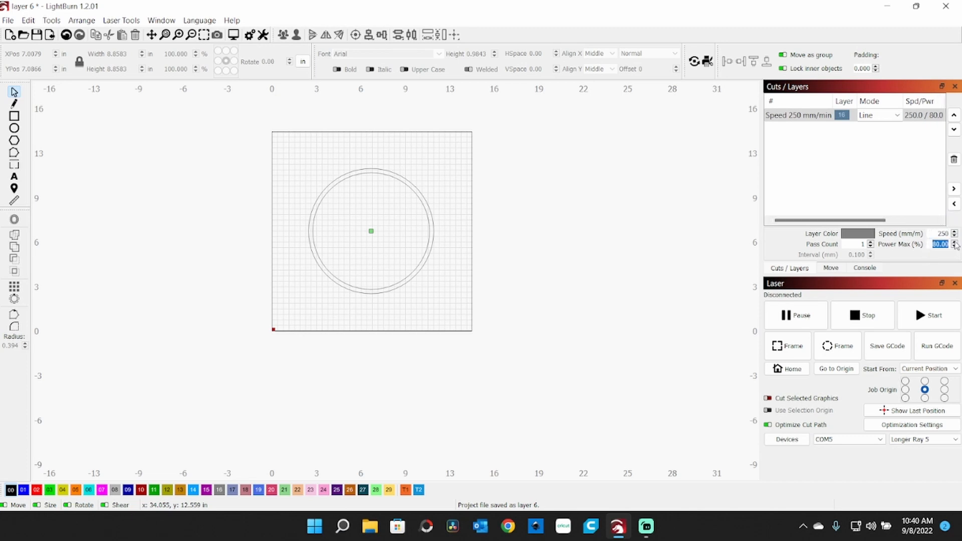
text(100)
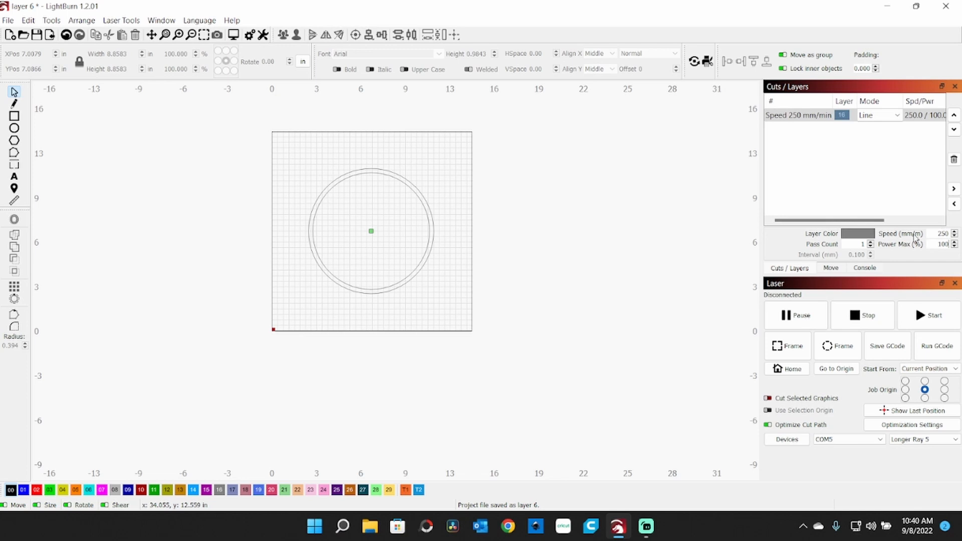